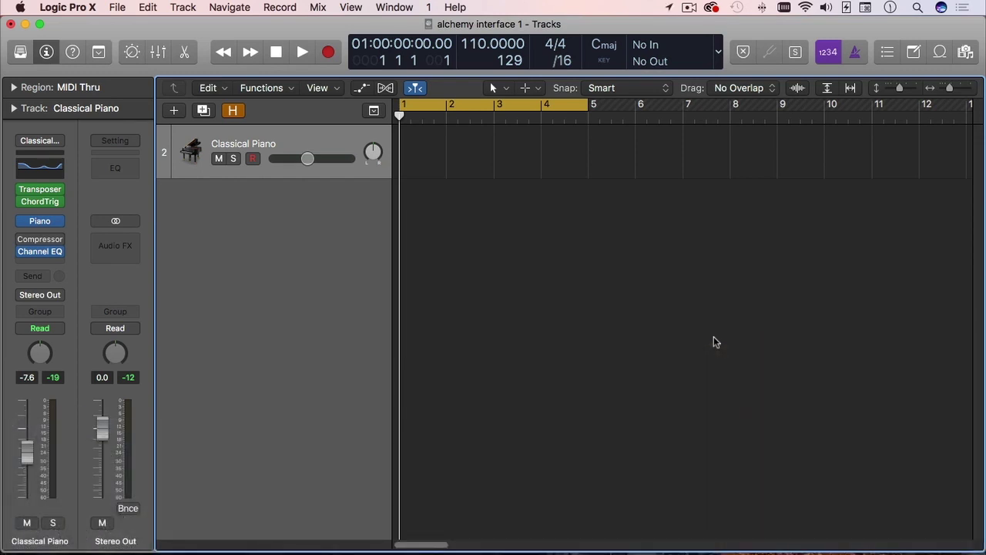
# Step: Arm the Classical Piano track for recording
pyautogui.click(254, 159)
# Step: Browse the channel strip settings menu, then dismiss it without choosing a setting
pyautogui.click(59, 140)
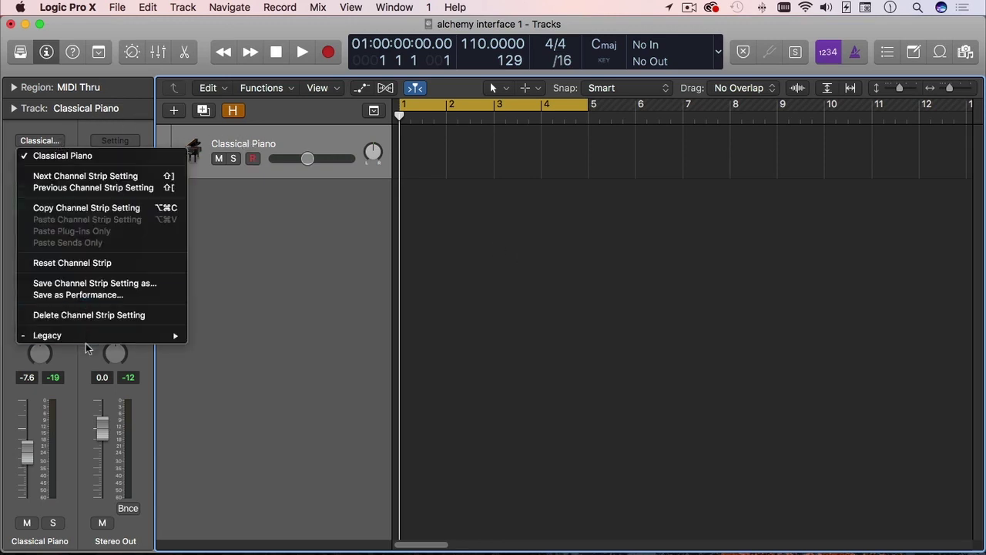
pyautogui.moveTo(88, 335)
pyautogui.moveTo(287, 375)
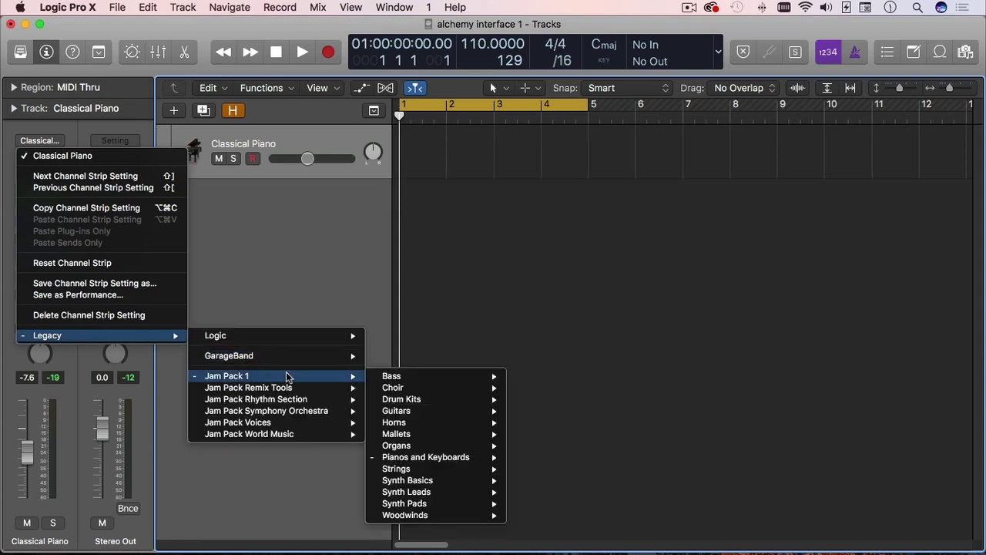
pyautogui.moveTo(417, 458)
pyautogui.click(510, 209)
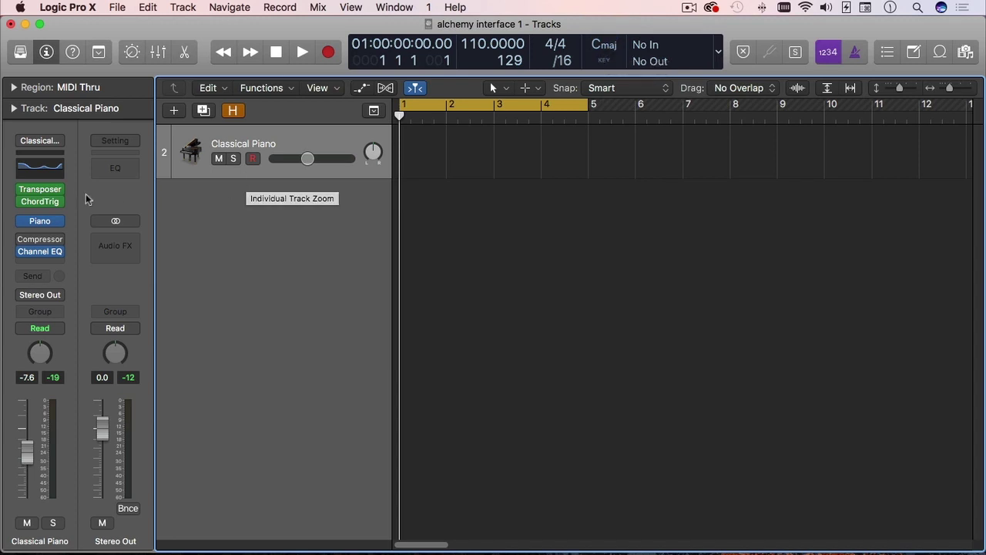
pyautogui.moveTo(57, 203)
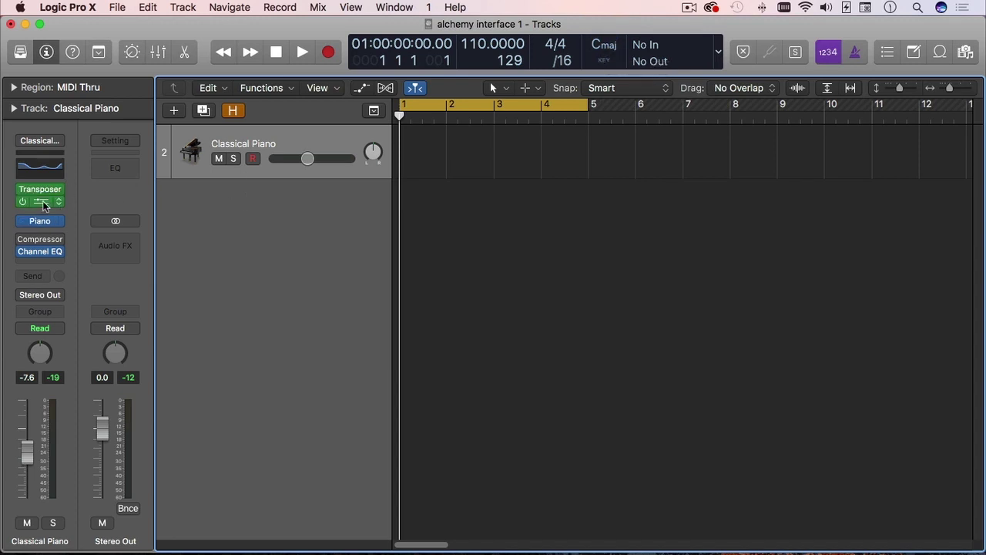
# Step: Check the Transposer MIDI effect, close it, and bring up the ChordTrig plug-in window
pyautogui.click(43, 190)
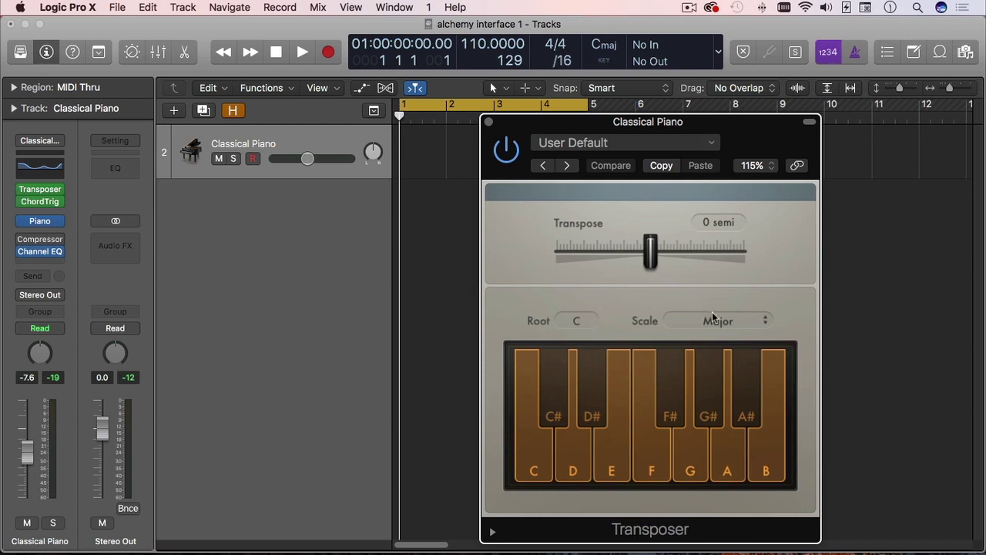
pyautogui.click(490, 123)
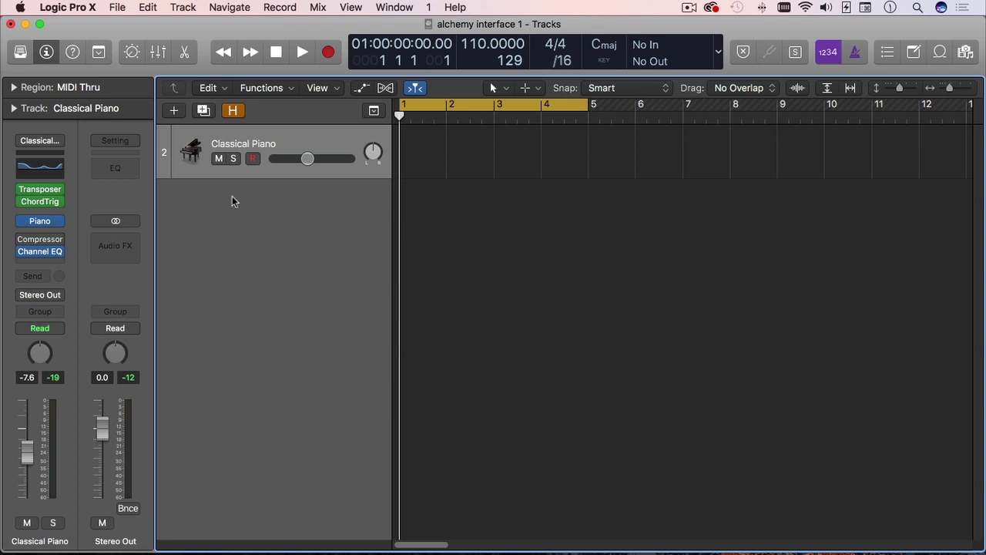
pyautogui.click(40, 201)
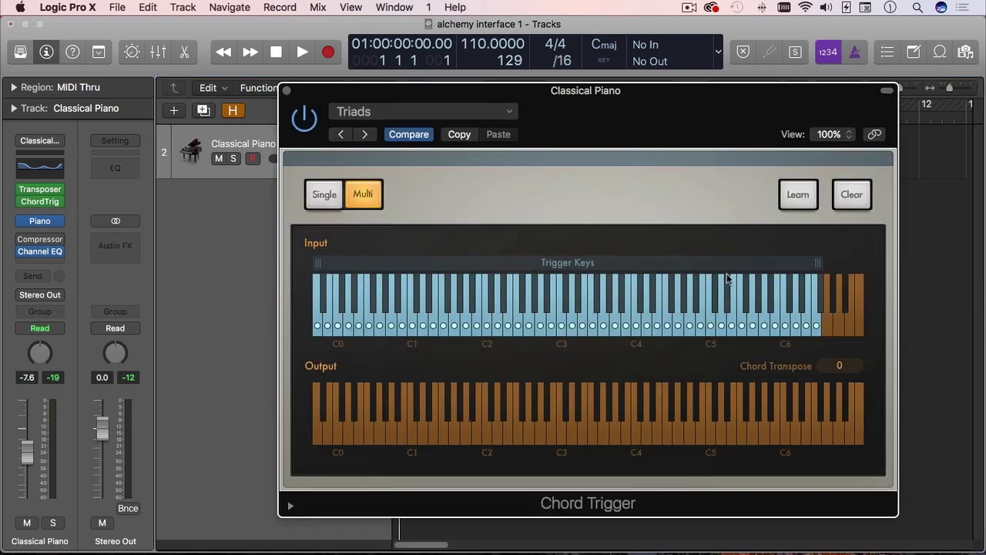
pyautogui.click(560, 324)
pyautogui.click(559, 332)
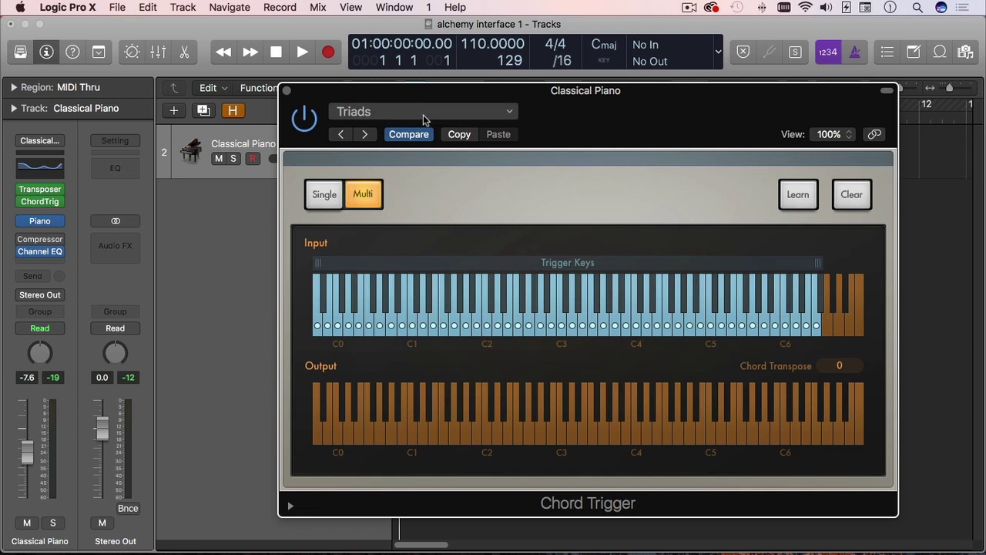
# Step: Load the Multi > Parallel Chords > Triads preset and confirm C3 triggers C3–E3–G3
pyautogui.click(381, 111)
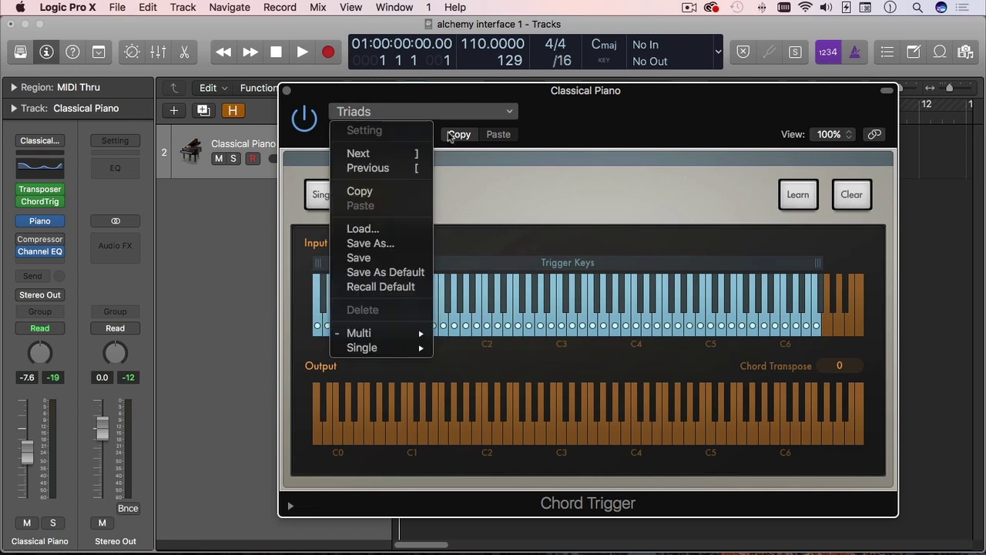
pyautogui.moveTo(387, 341)
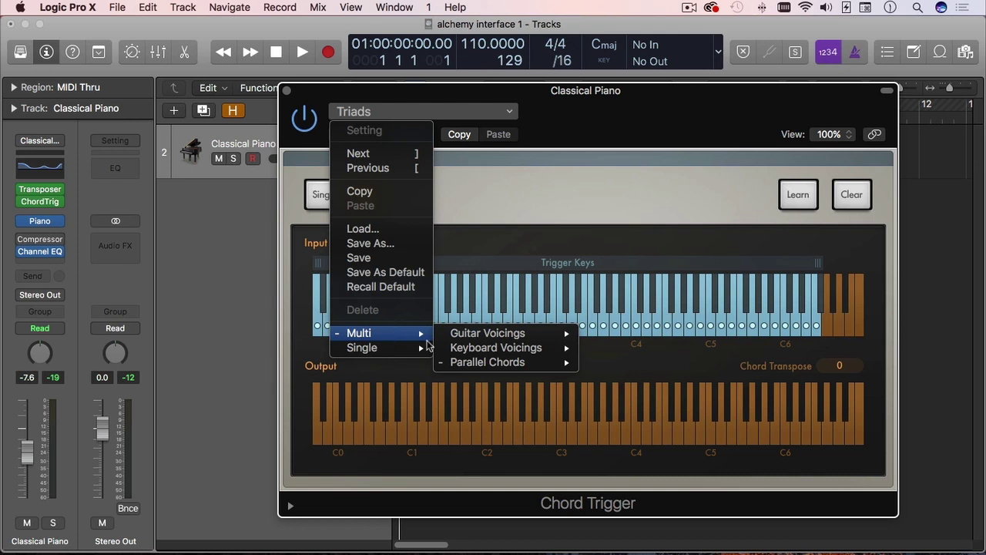
pyautogui.moveTo(490, 362)
pyautogui.click(604, 390)
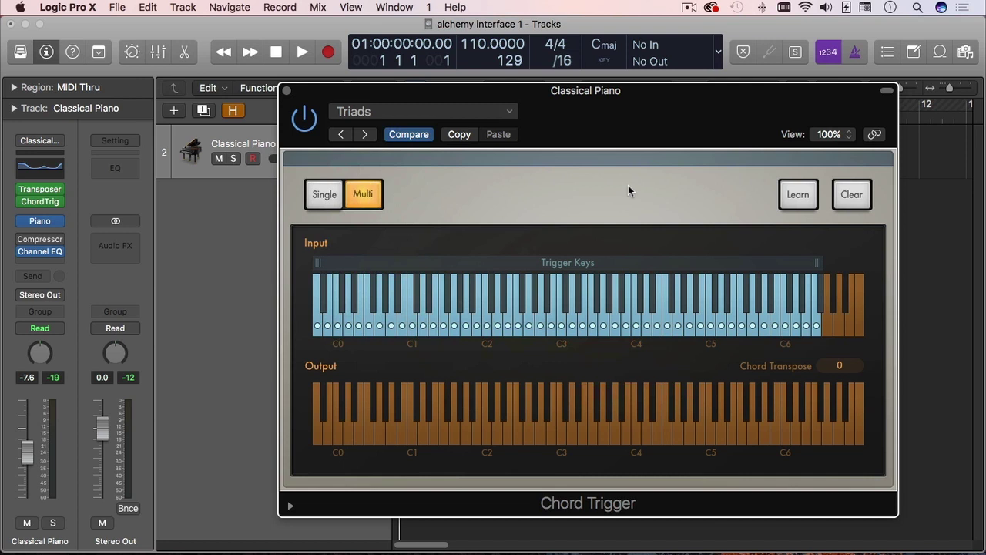
pyautogui.click(562, 325)
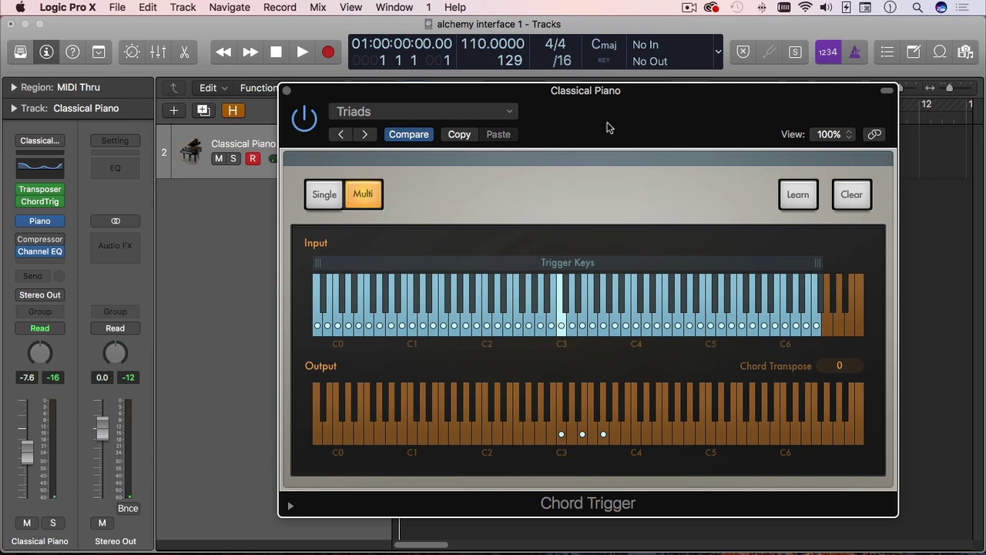
pyautogui.click(580, 427)
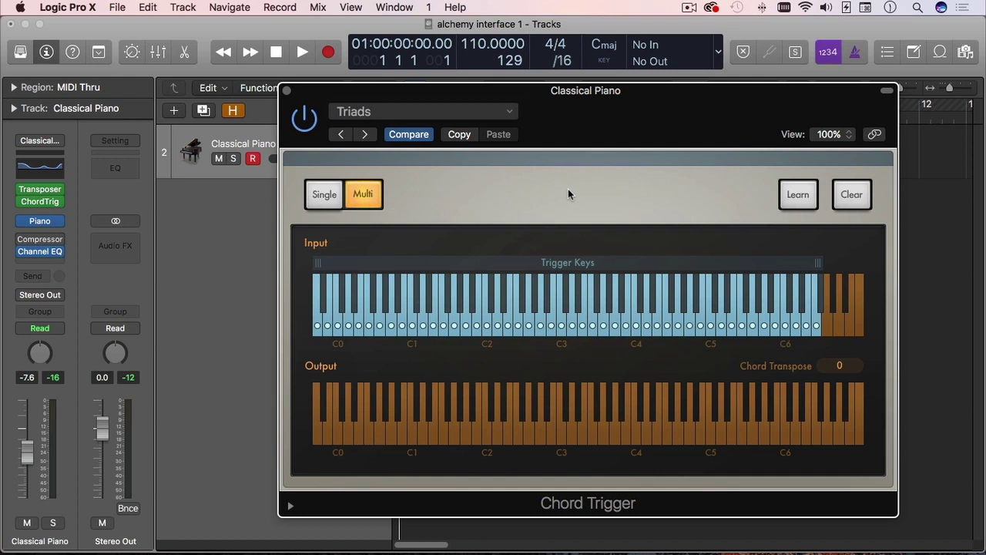
pyautogui.click(396, 112)
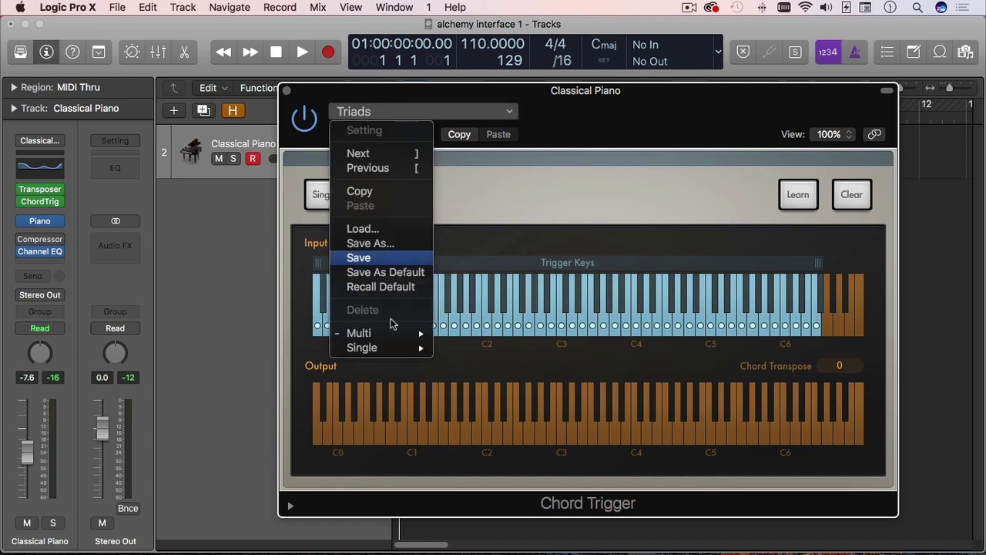
pyautogui.moveTo(387, 349)
pyautogui.click(395, 332)
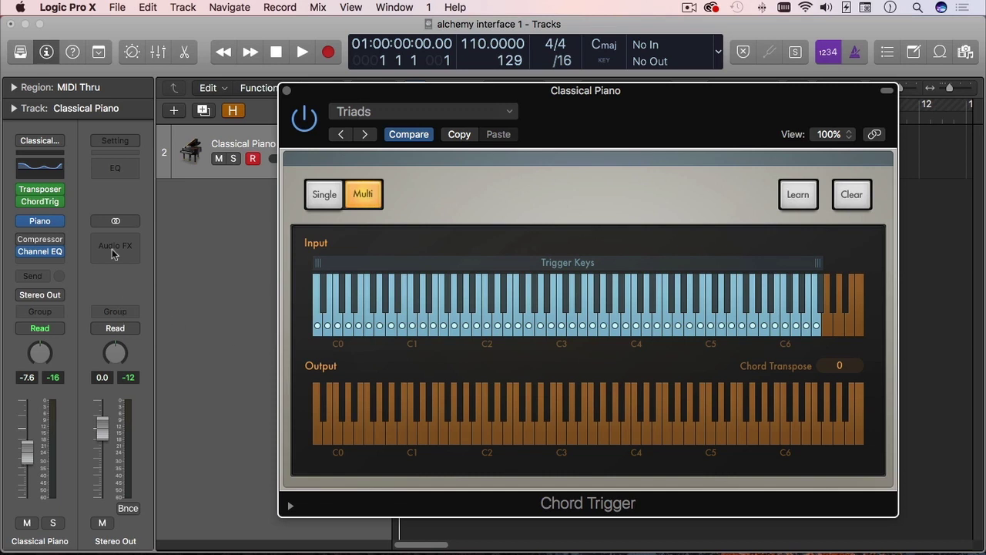
pyautogui.click(287, 91)
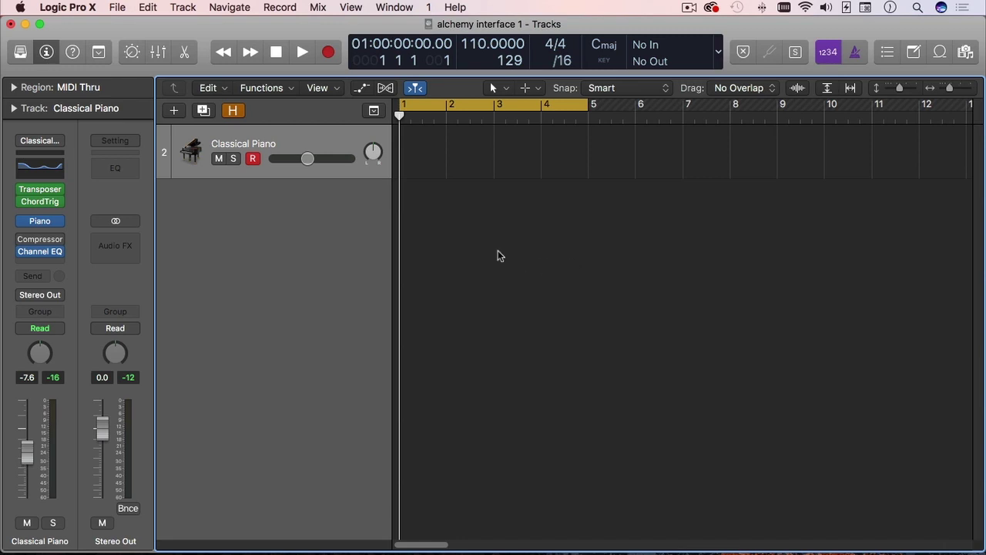
# Step: Restore the deleted track, unmute the first Classical Piano track, and select its four-bar region
pyautogui.press('super+z')
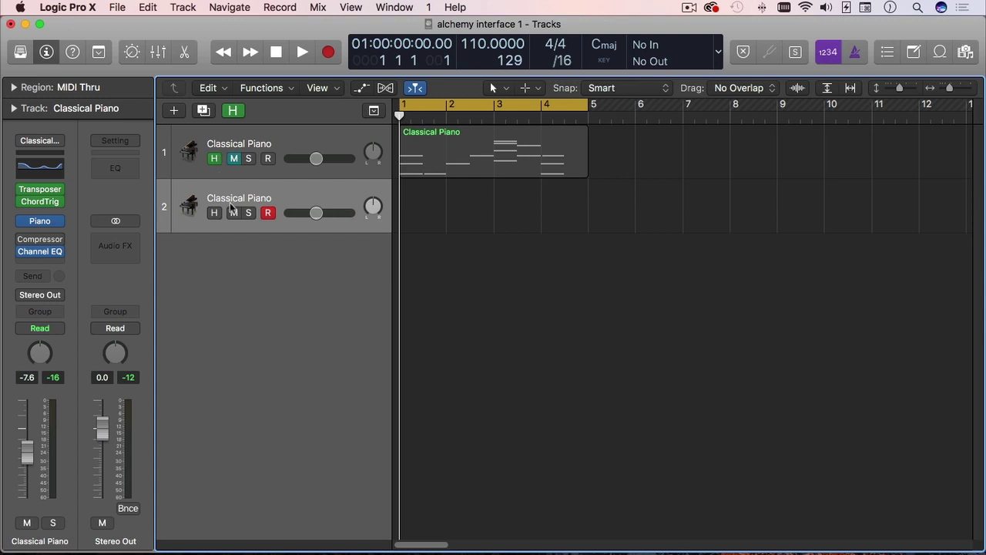
pyautogui.click(215, 158)
pyautogui.click(260, 145)
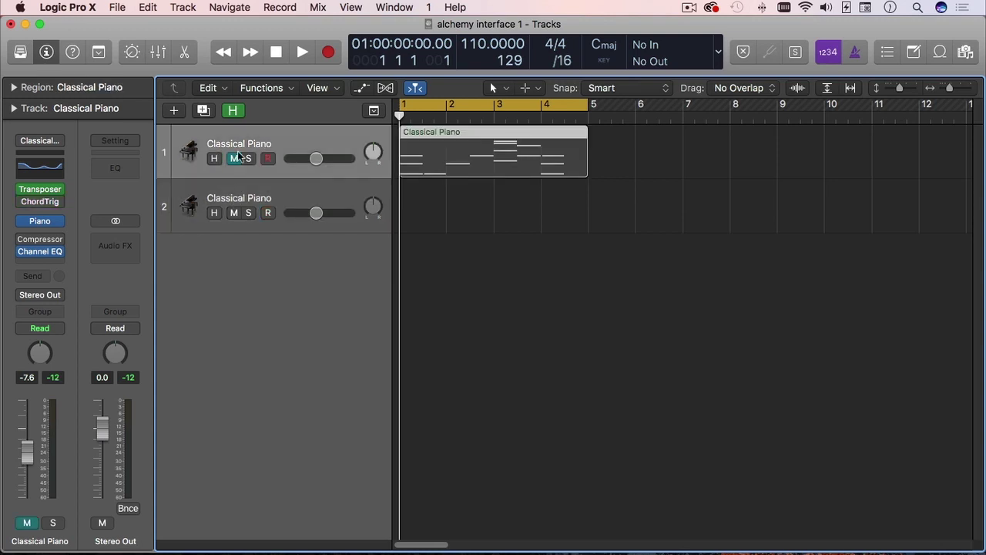
pyautogui.click(233, 159)
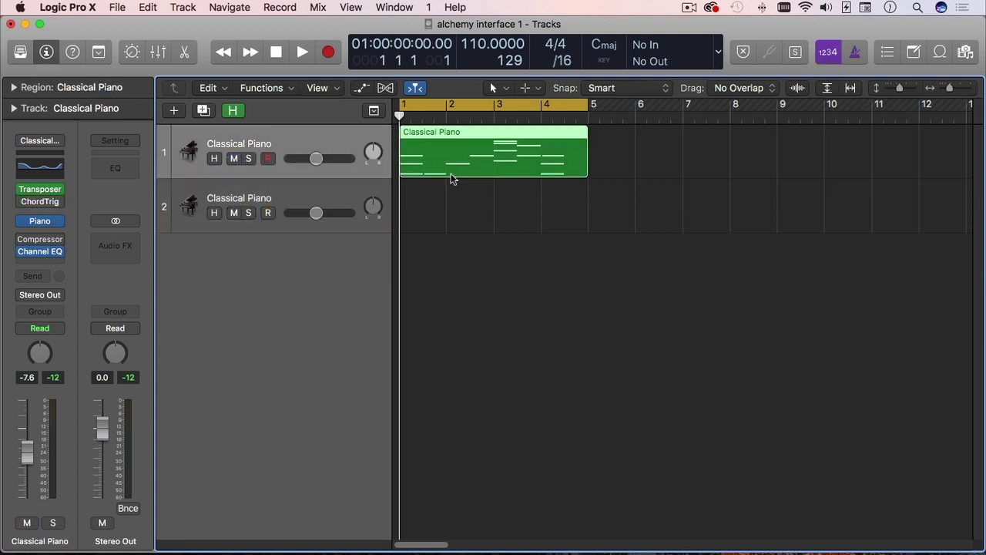
# Step: In the Piano Roll, move the top note of the bar 3 chord to 3 3 1 1
pyautogui.doubleClick(507, 146)
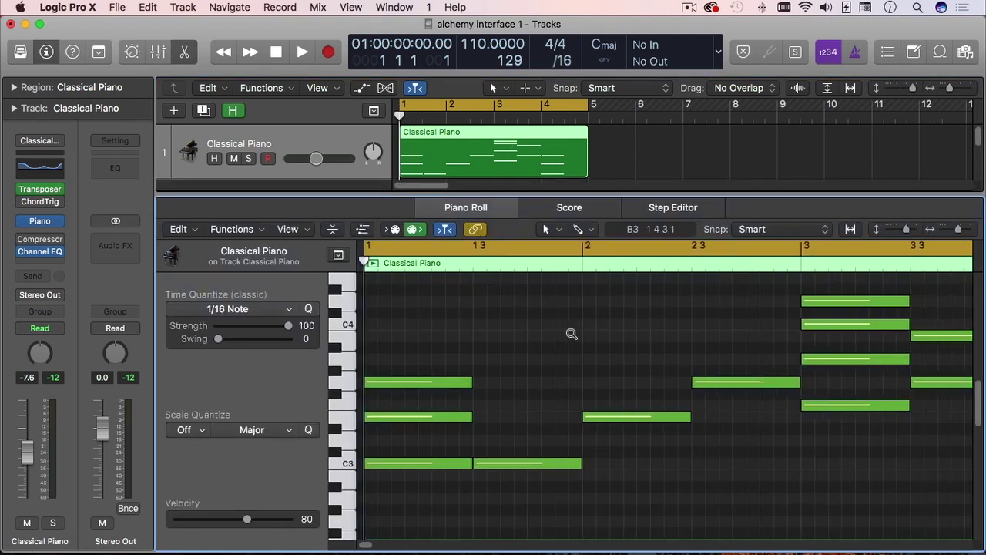
pyautogui.keyDown('ctrl'); pyautogui.keyDown('alt'); pyautogui.click(570, 336); pyautogui.keyUp('alt'); pyautogui.keyUp('ctrl')
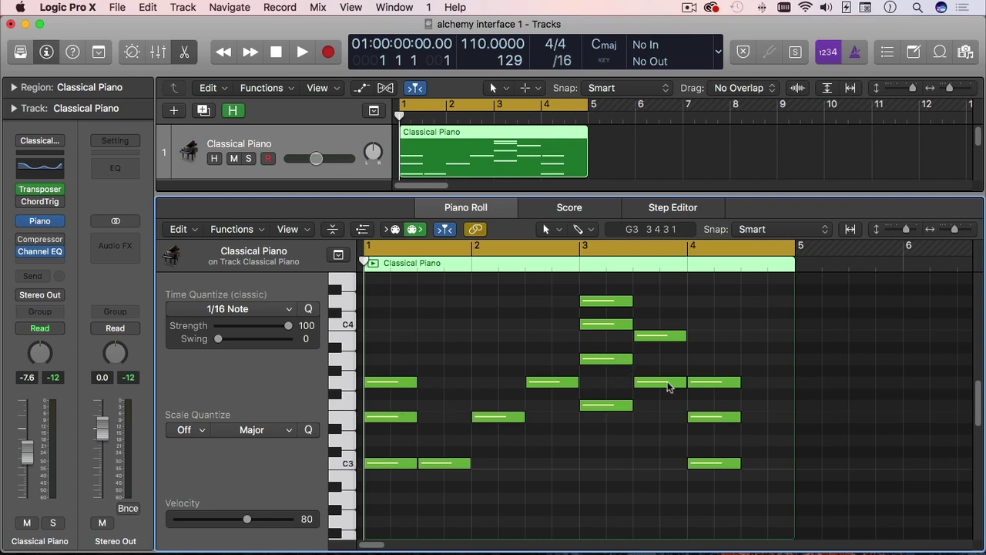
pyautogui.moveTo(619, 302); pyautogui.dragTo(673, 302)
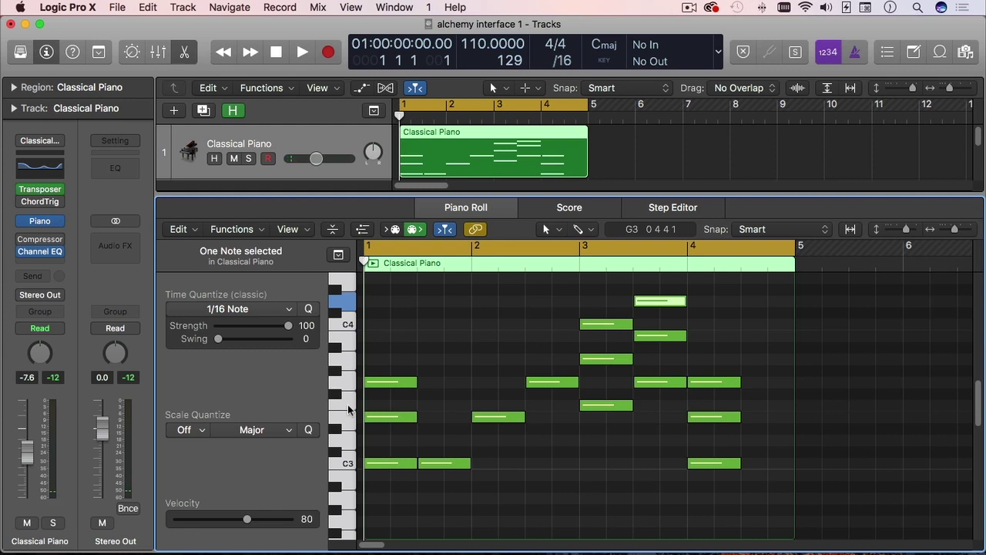
pyautogui.click(484, 344)
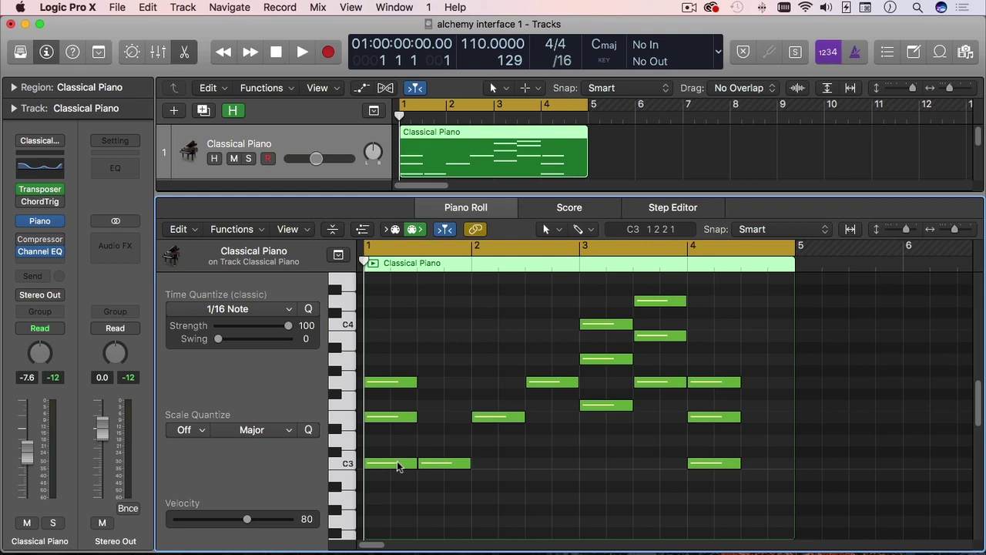
# Step: Review the region's notes, close the note editor, and reveal the hidden second Classical Piano track
pyautogui.moveTo(398, 466)
pyautogui.scroll(-1, 393, 474)
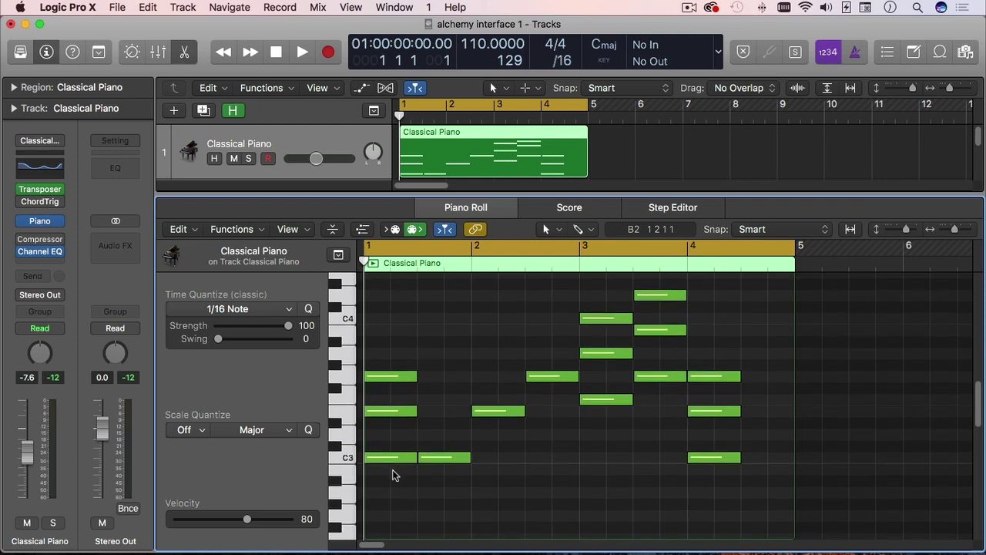
pyautogui.scroll(-5, 393, 474)
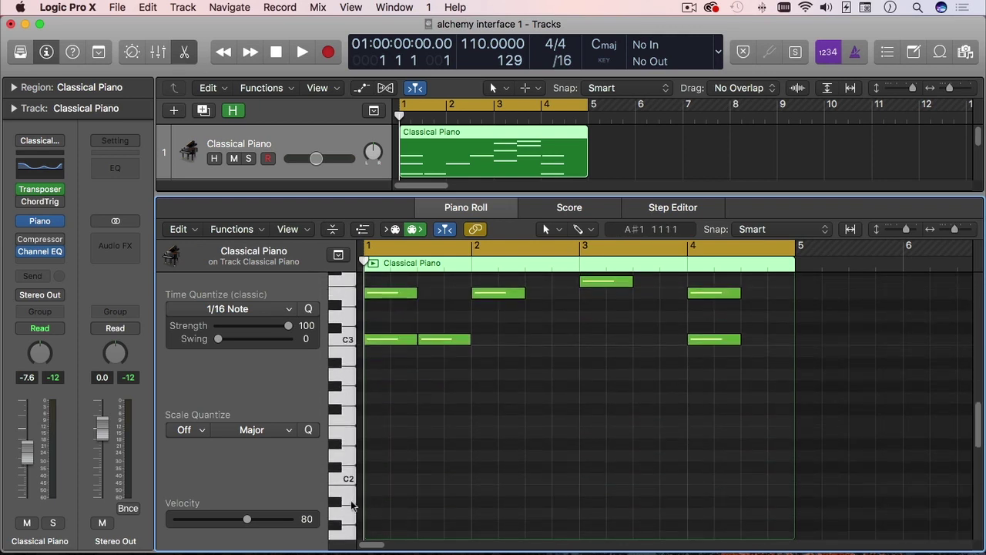
pyautogui.scroll(2, 387, 486)
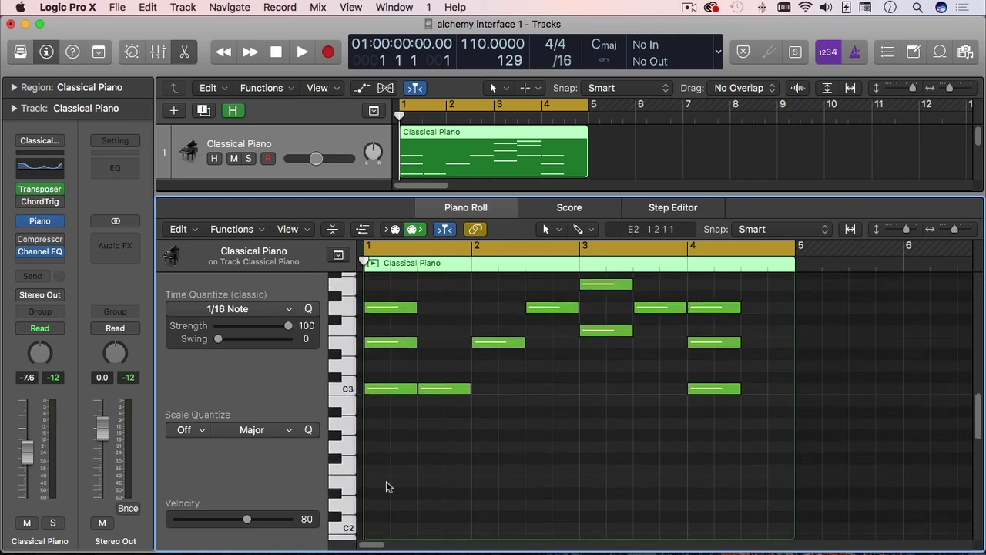
pyautogui.scroll(1, 393, 479)
pyautogui.scroll(3, 488, 335)
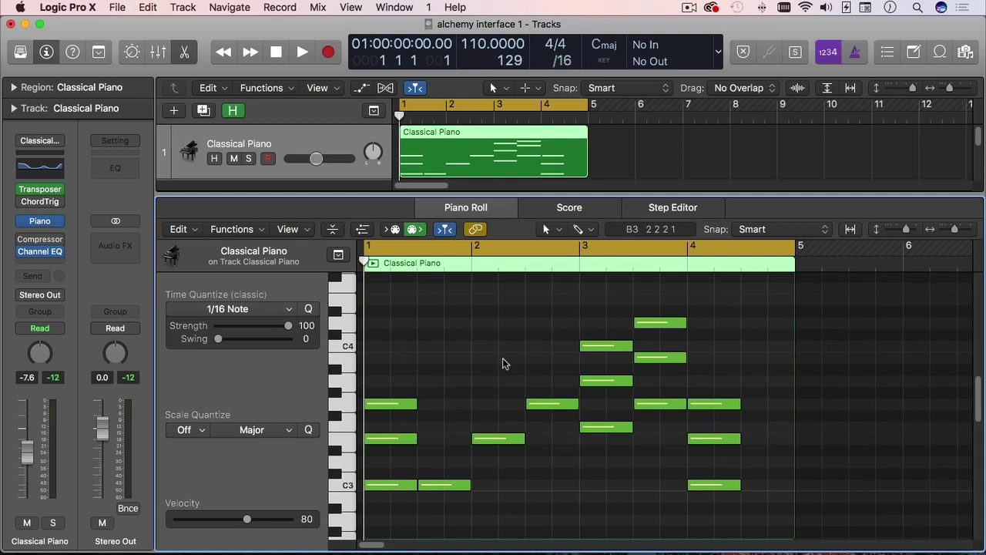
pyautogui.press('p')
pyautogui.press('super+d')
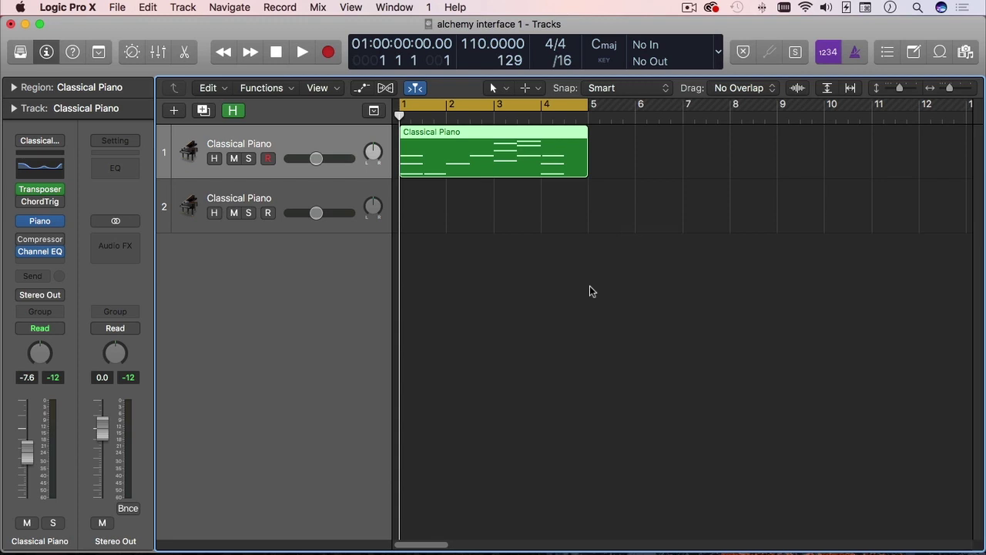
# Step: Go to the revealed second Classical Piano track's header
pyautogui.moveTo(34, 205)
pyautogui.click(288, 198)
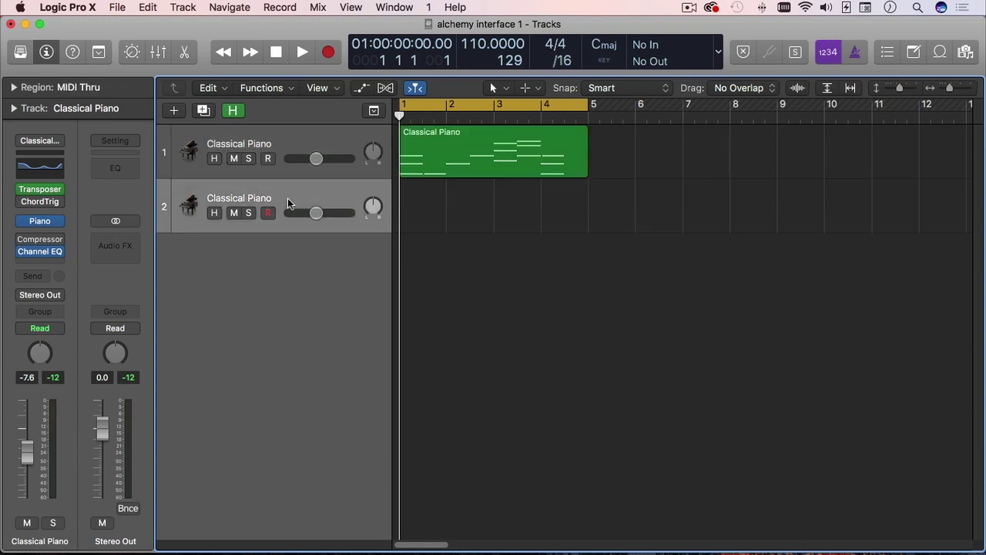
pyautogui.click(42, 204)
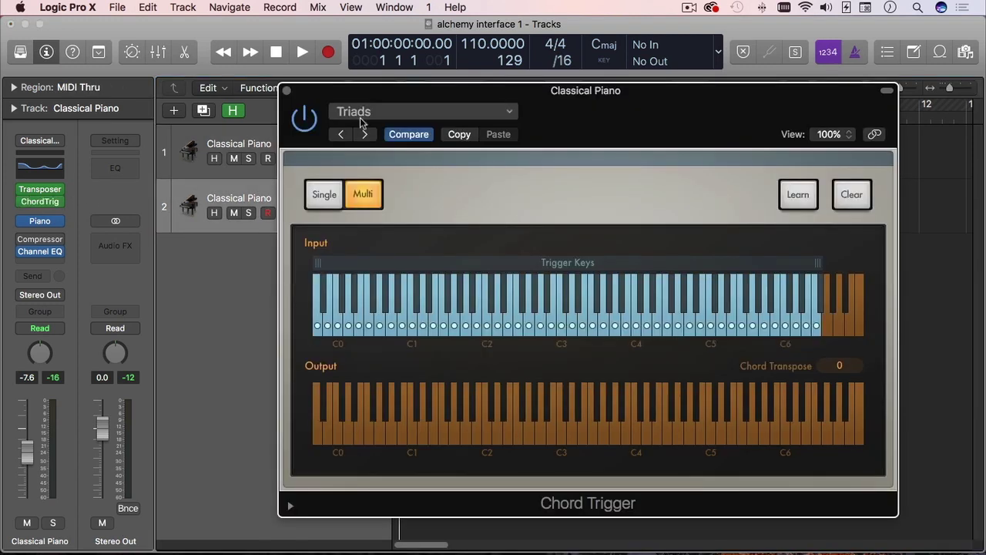
pyautogui.click(568, 322)
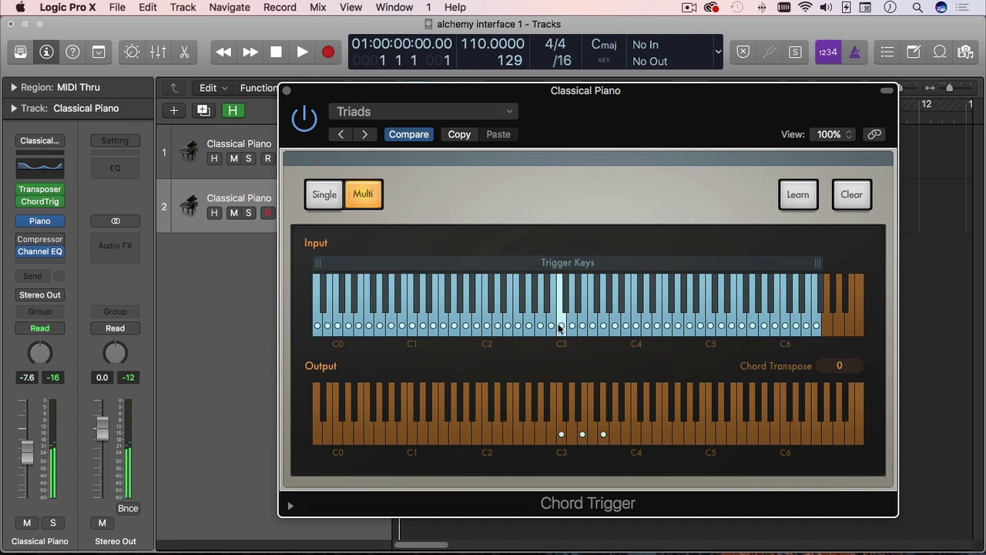
pyautogui.click(592, 322)
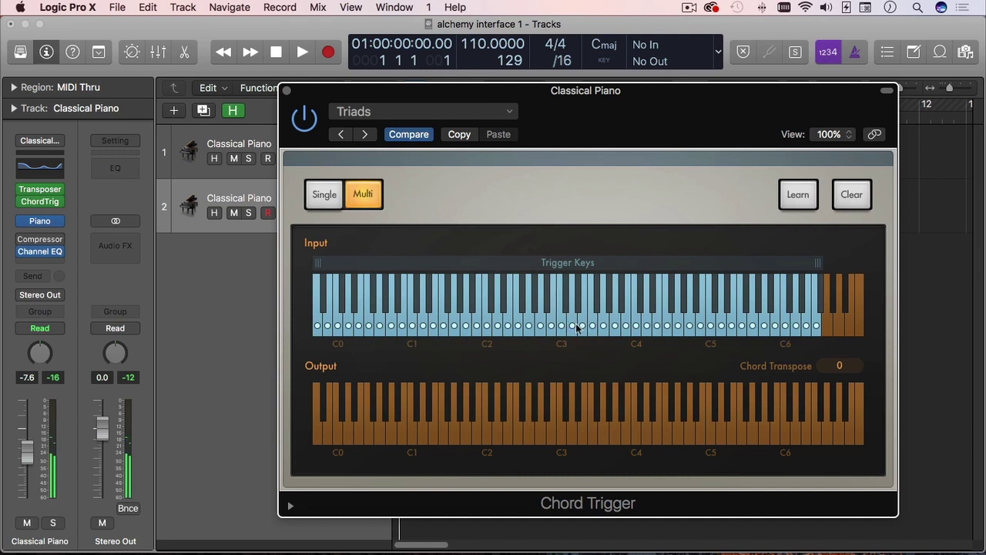
pyautogui.click(287, 91)
pyautogui.click(315, 134)
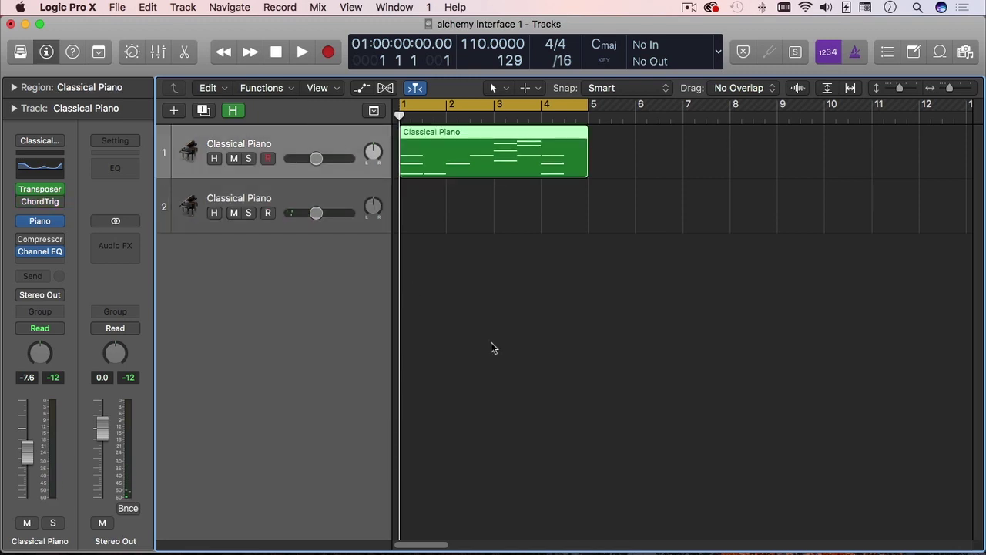